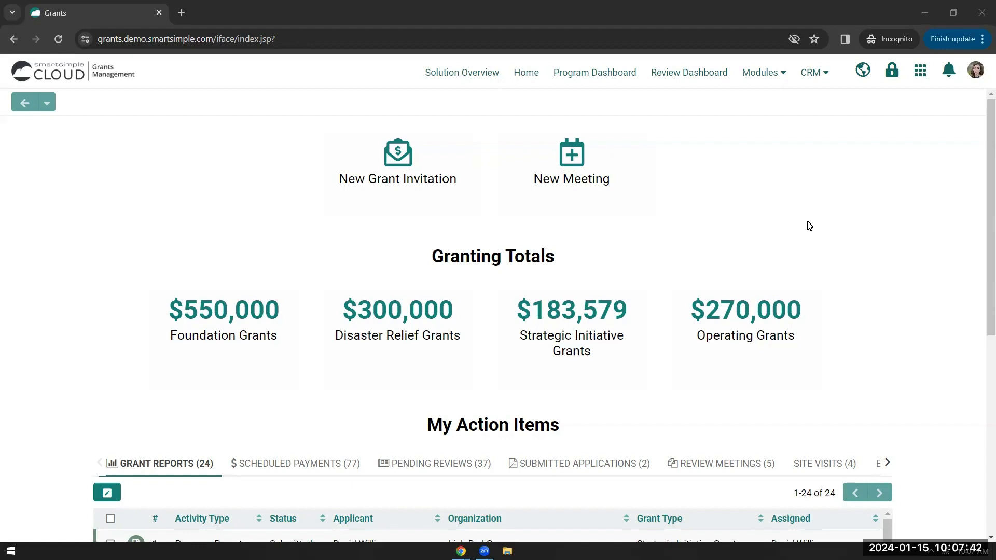
- Open the account menu from the profile avatar on the home dashboard
left_click(977, 74)
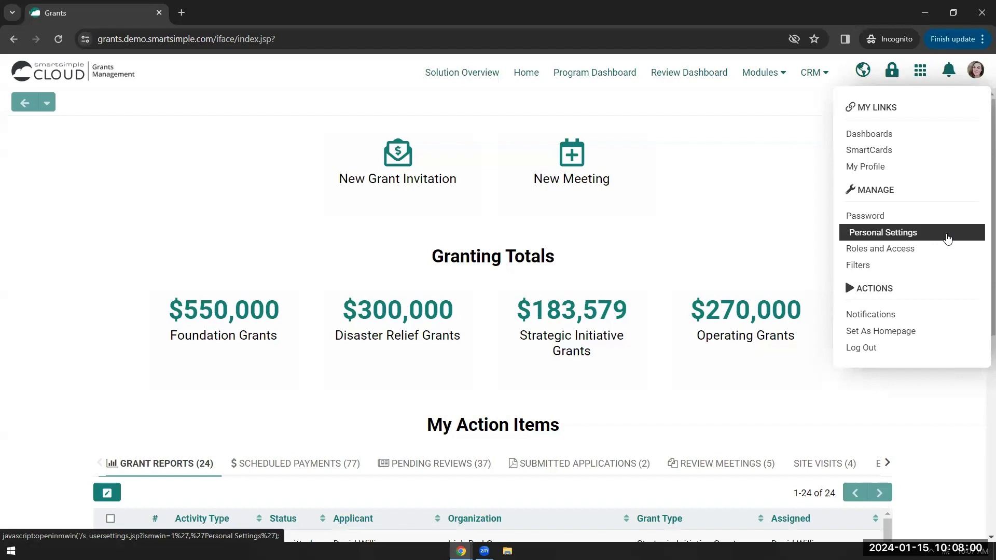
- Turn on Enable Delegation on the OTHER tab of Personal Settings
left_click(947, 239)
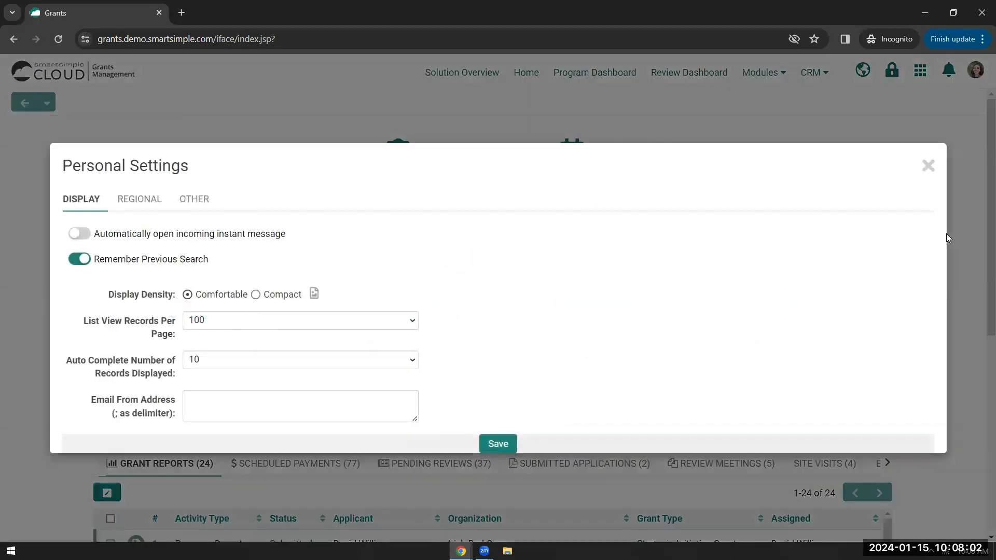
left_click(197, 201)
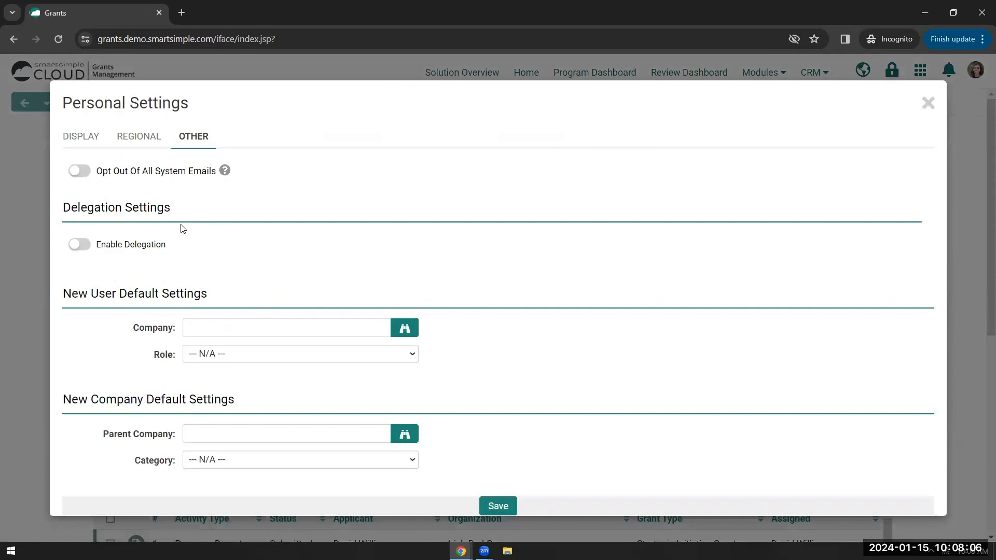
left_click(82, 245)
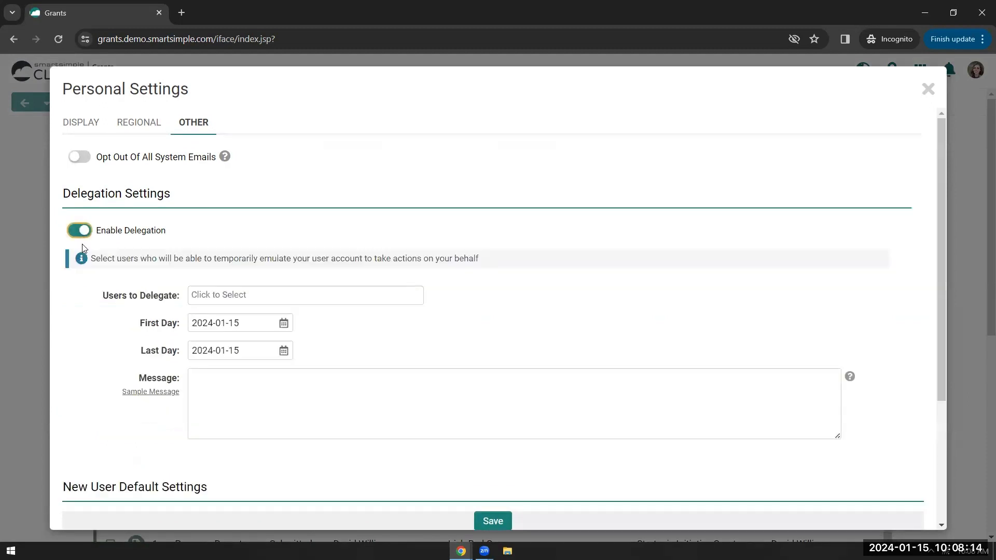
- Add the user matching 'dele' under Users to Delegate
left_click(259, 300)
type("dele")
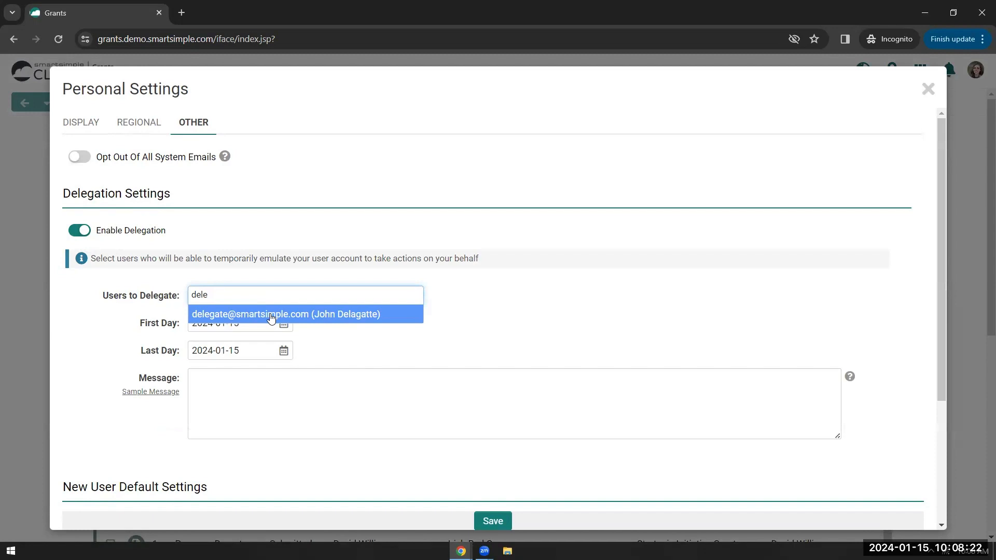
left_click(271, 314)
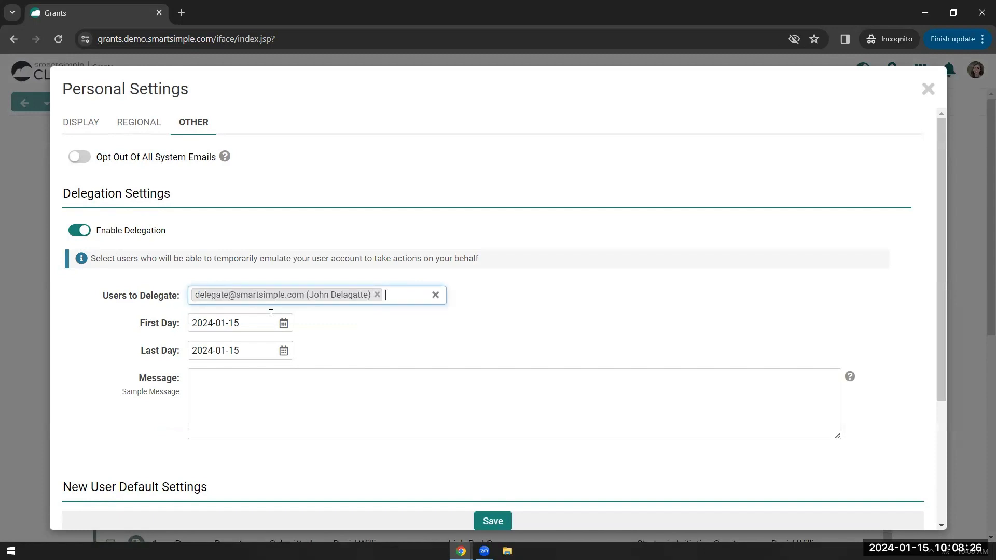
scroll(271, 313, "down", 1)
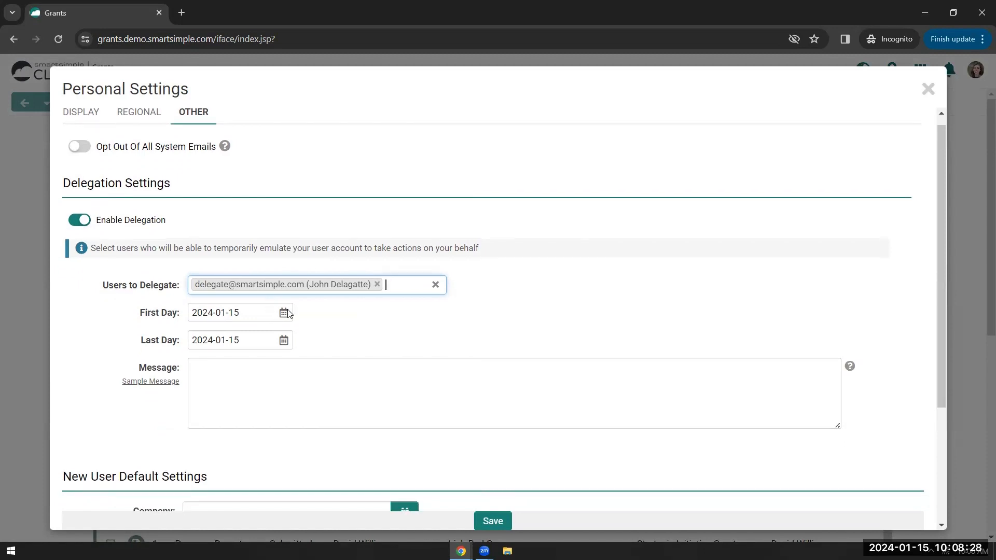
left_click(285, 312)
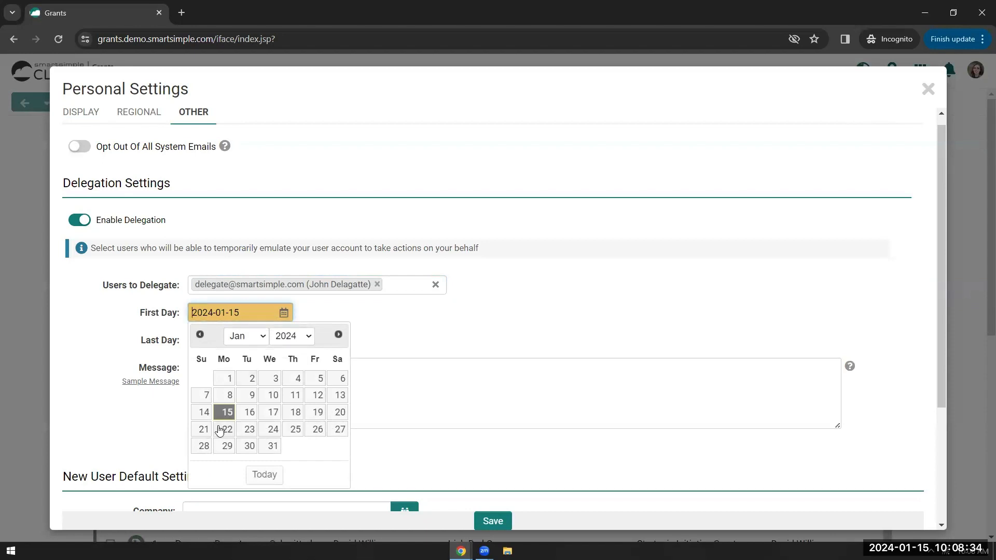
- Set First Day to today (2024-01-15) and Last Day to January 22, 2024
left_click(265, 475)
left_click(263, 344)
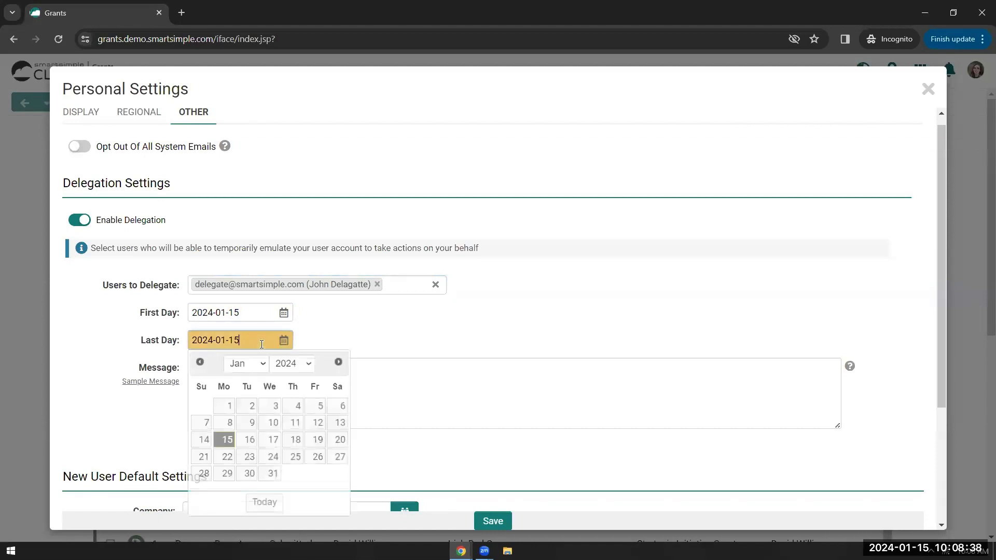
left_click(227, 457)
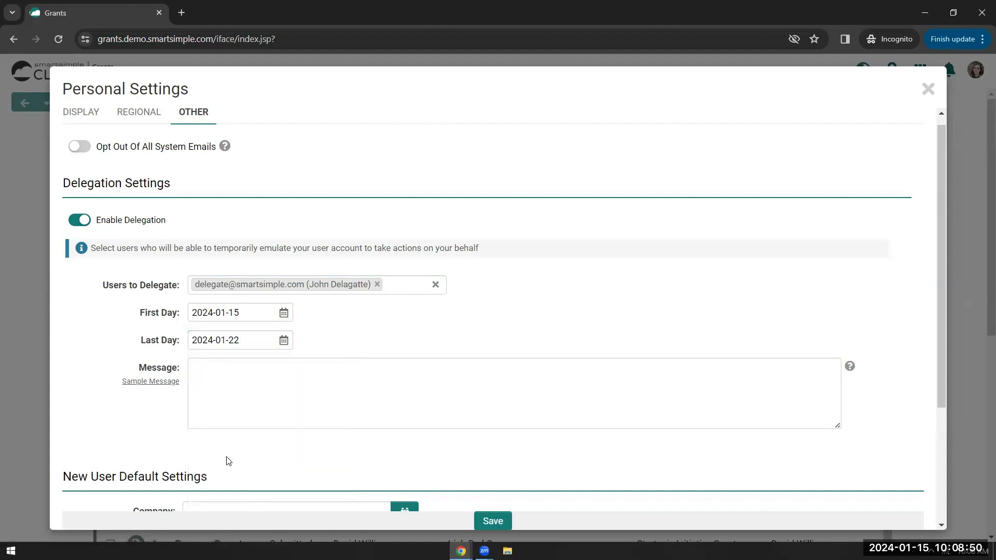
- Insert the sample away message, save the delegation settings, and close Personal Settings
left_click(162, 385)
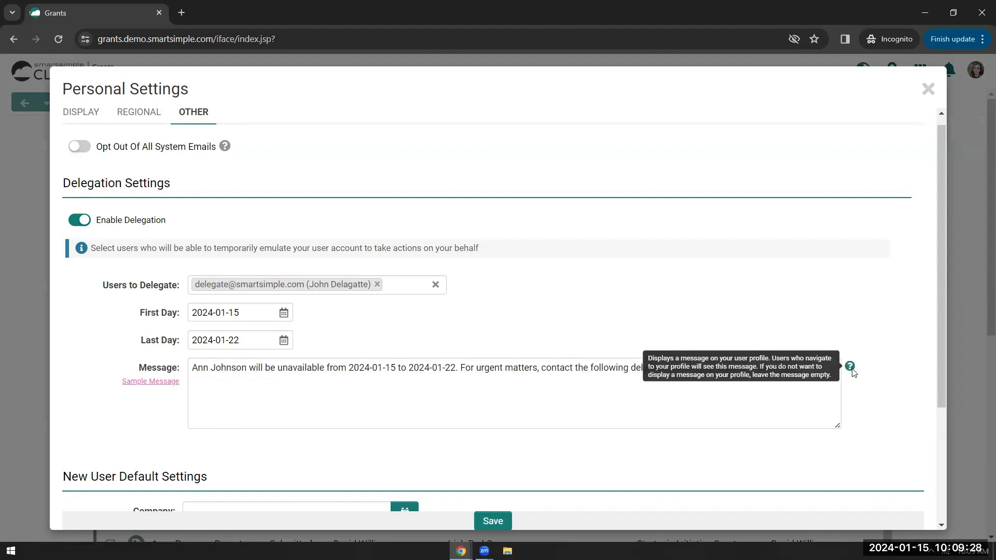
left_click(499, 523)
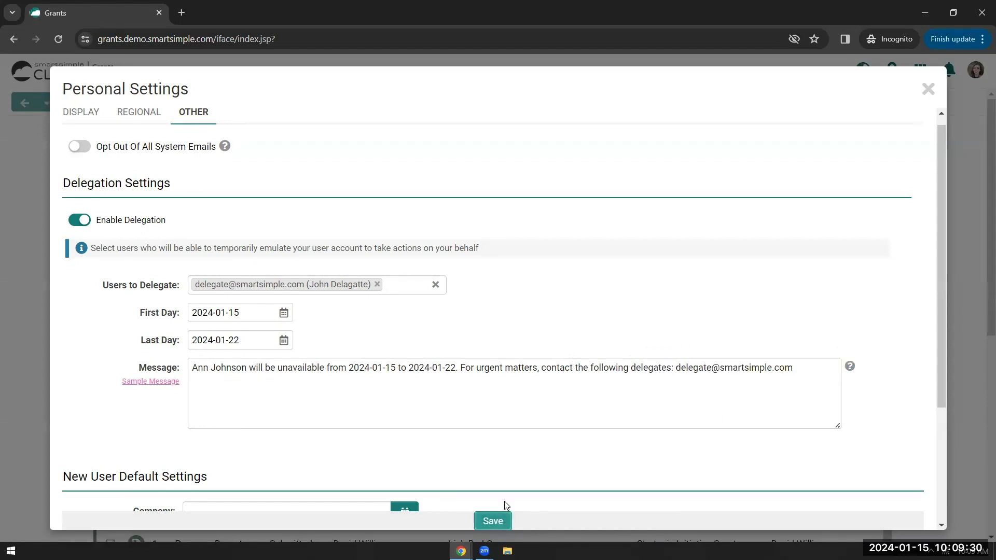
scroll(498, 523, "down", 2)
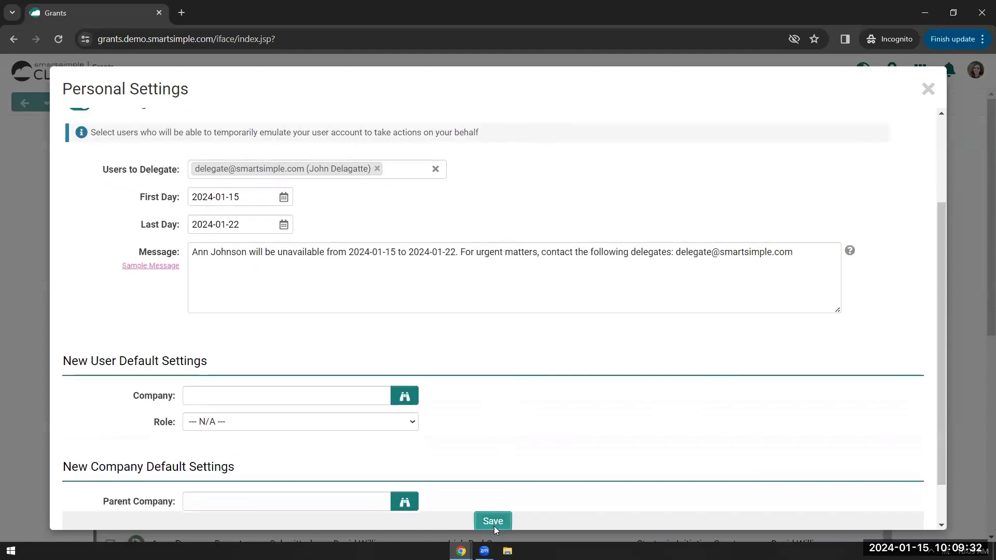
left_click(493, 522)
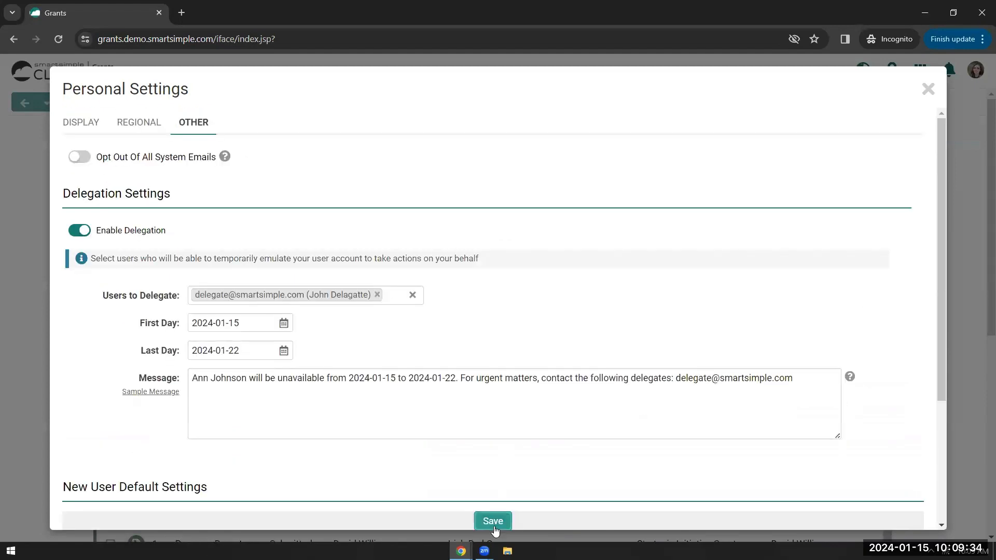
left_click(928, 91)
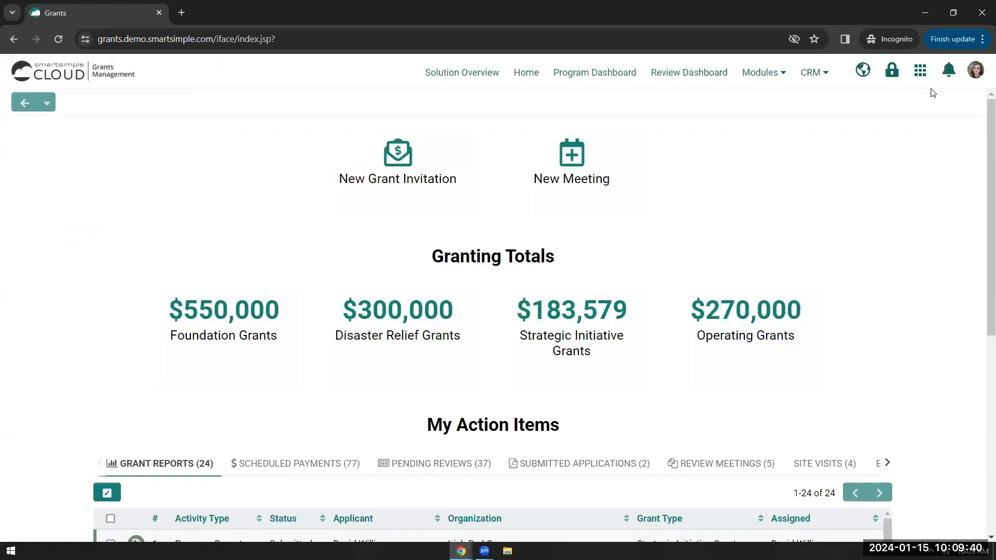
left_click(976, 72)
- Log out, then sign in as the delegate and accept the Privacy & Security terms
left_click(869, 347)
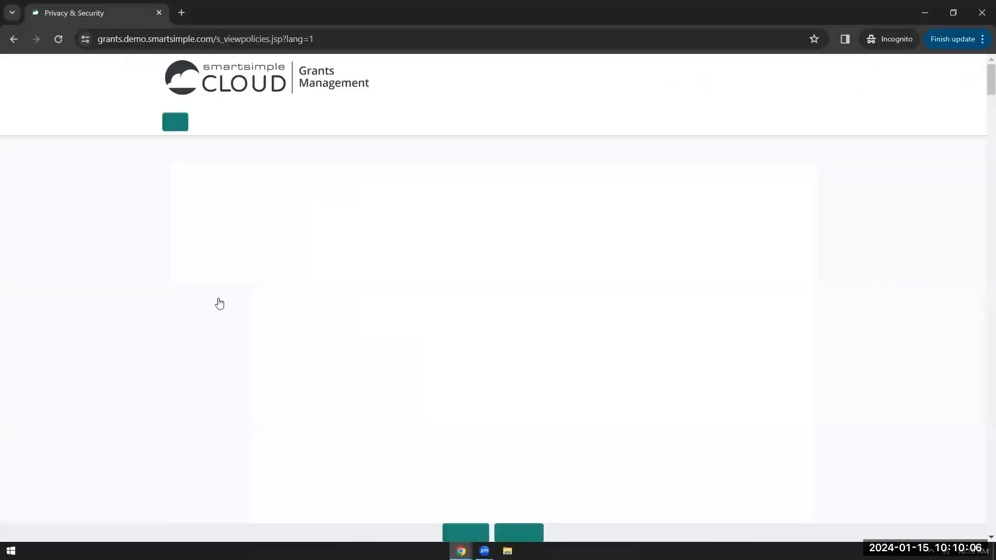
left_click(456, 535)
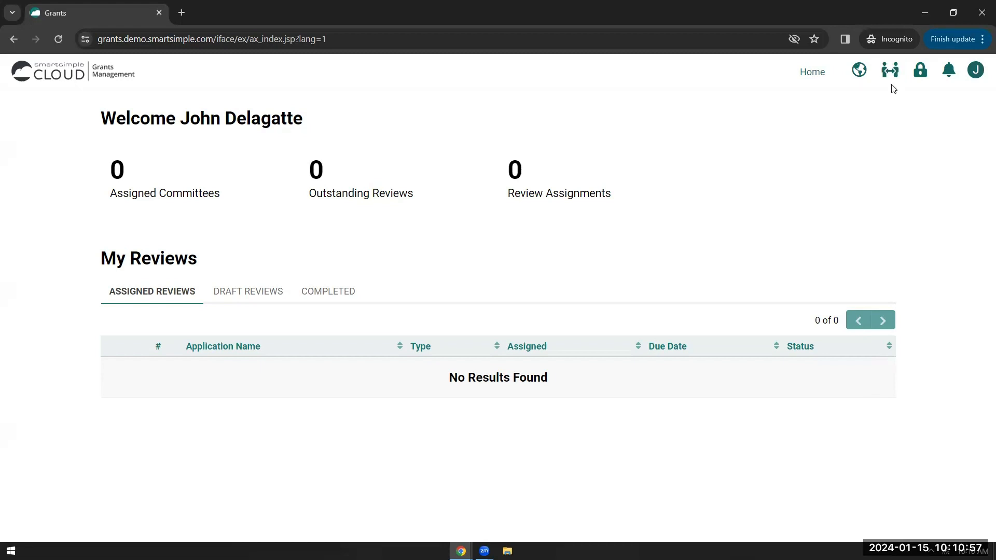
- Emulate the delegating staff member from the Delegation icon and review her dashboard
left_click(891, 70)
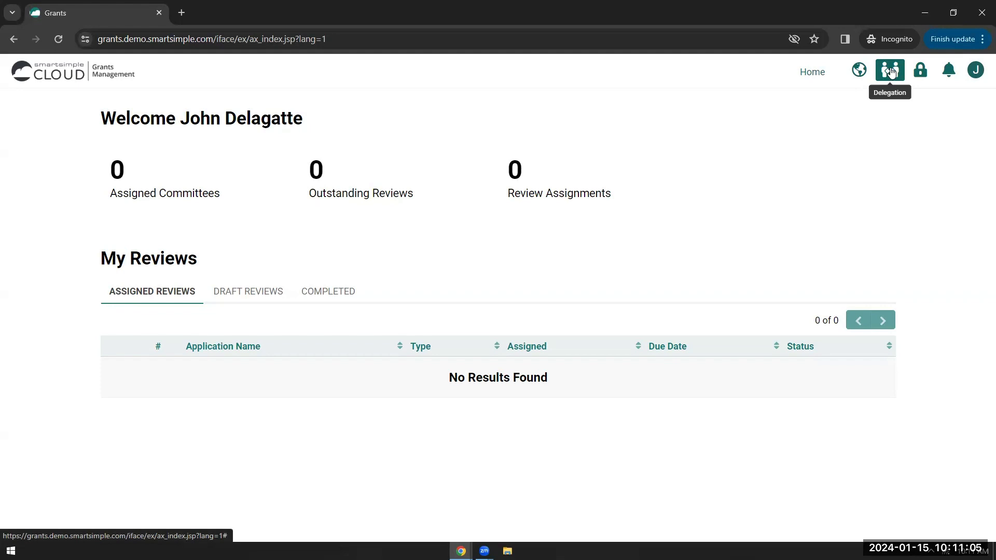
left_click(891, 73)
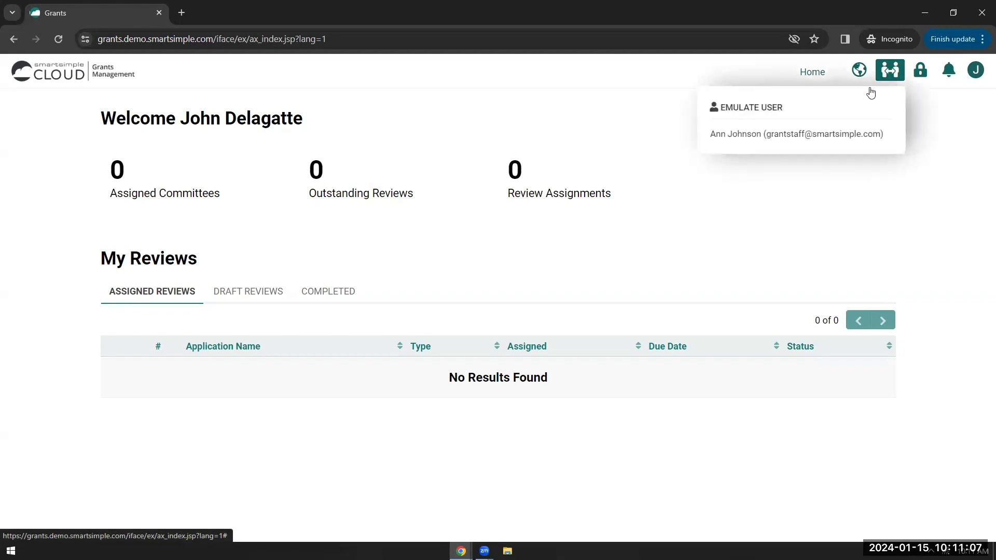
left_click(832, 138)
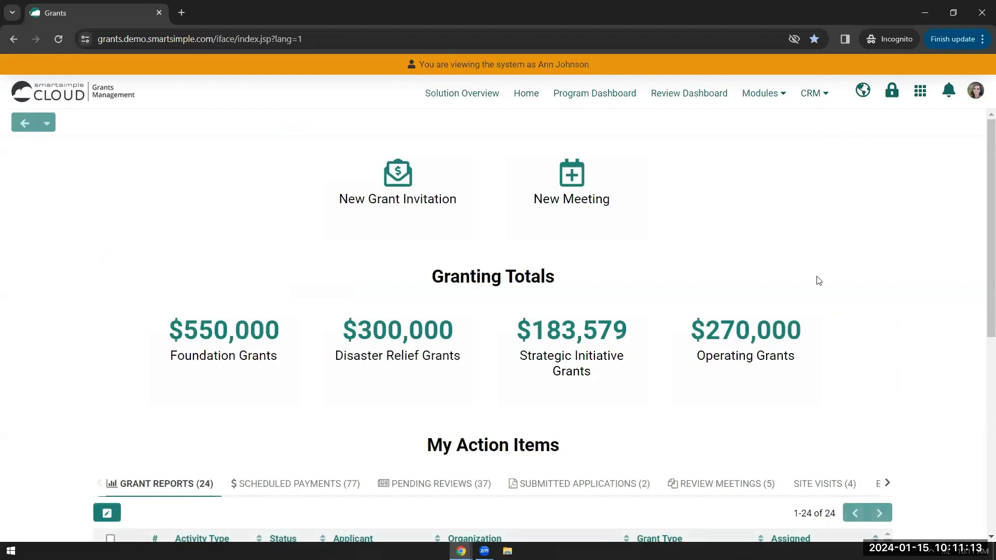
scroll(819, 281, "down", 3)
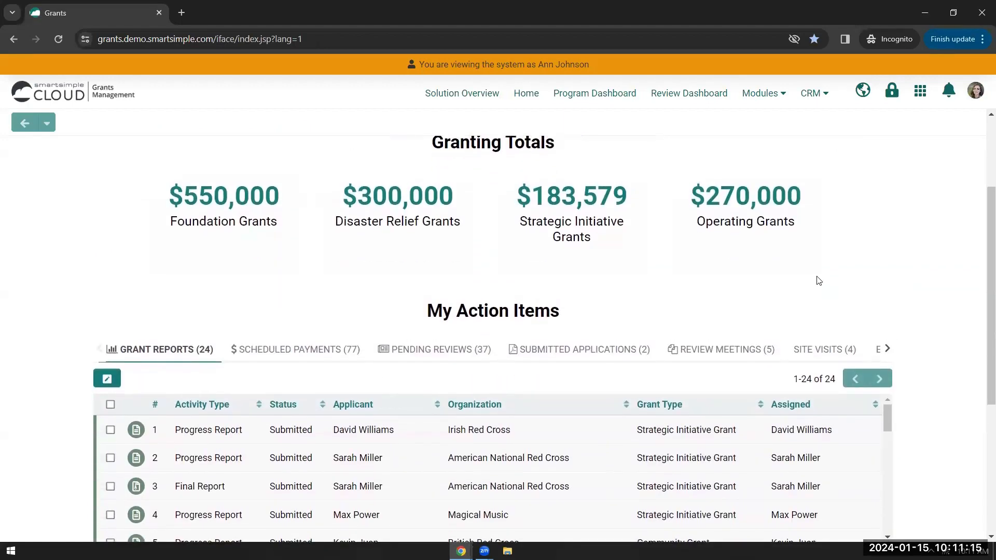
scroll(818, 281, "up", 1)
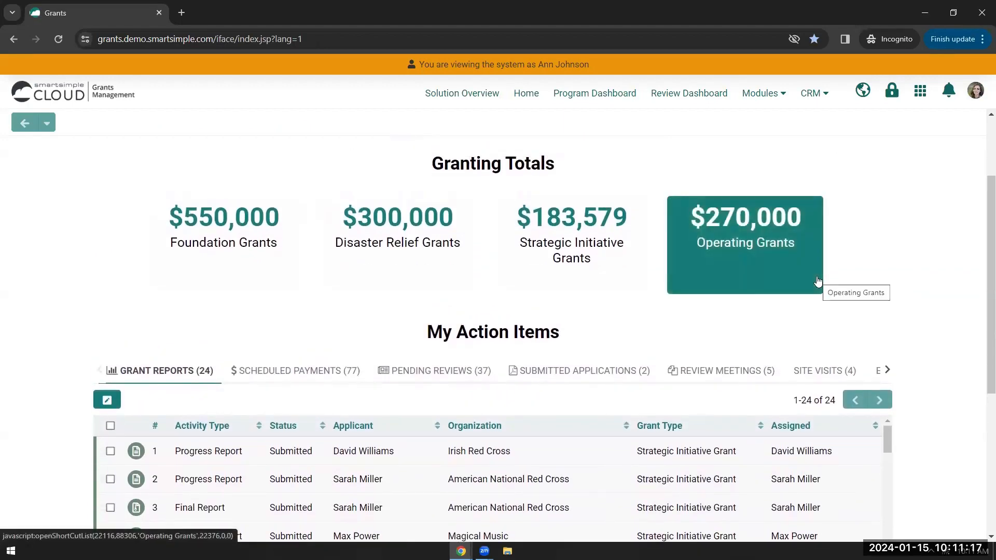
scroll(819, 280, "up", 2)
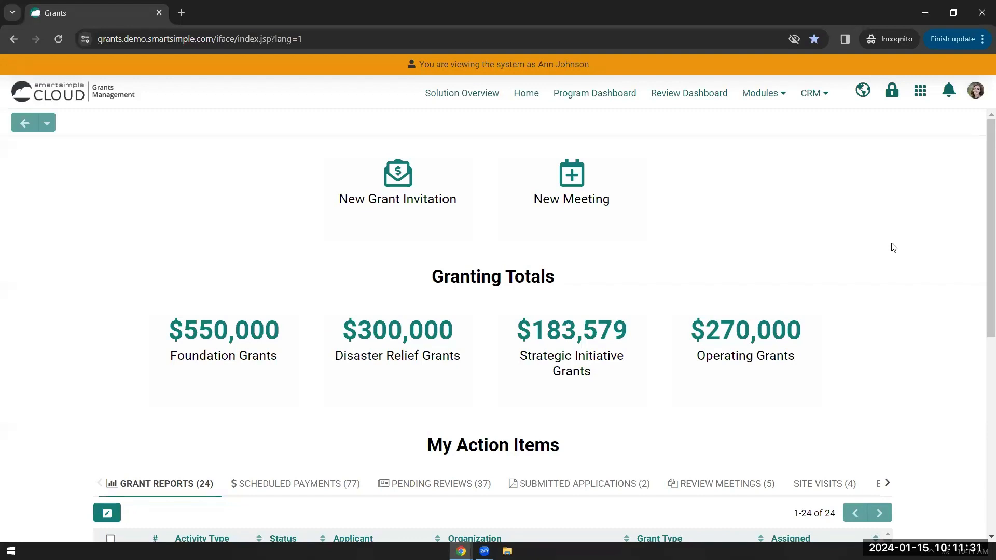
- View her My Profile page with the 2024-01-15 to 2024-01-22 banner, then return to the admin session
left_click(981, 92)
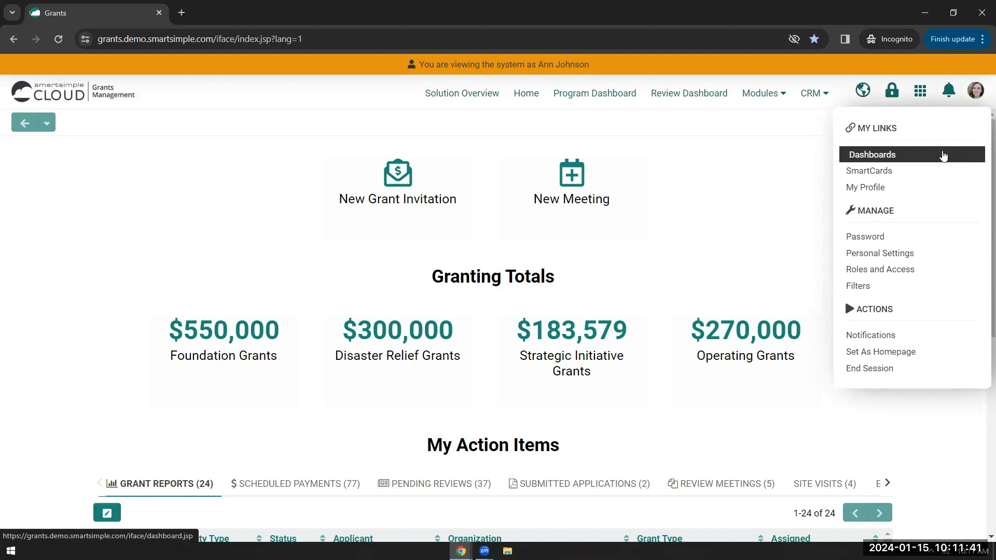
left_click(774, 203)
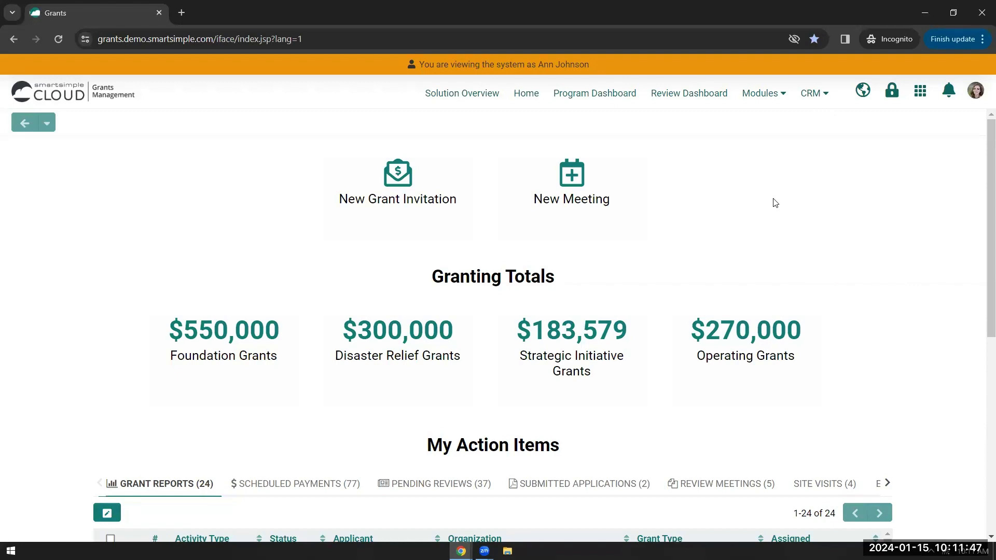
left_click(973, 94)
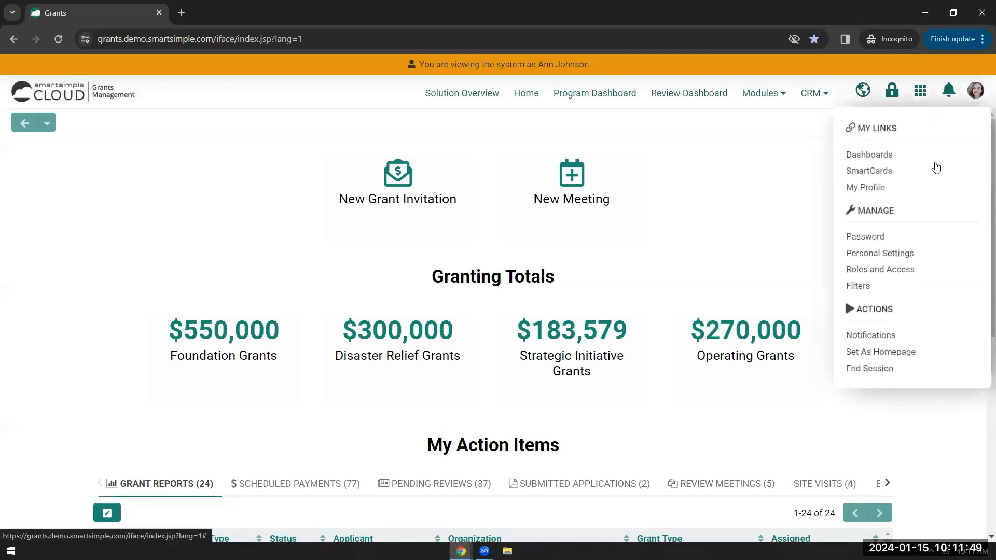
left_click(907, 190)
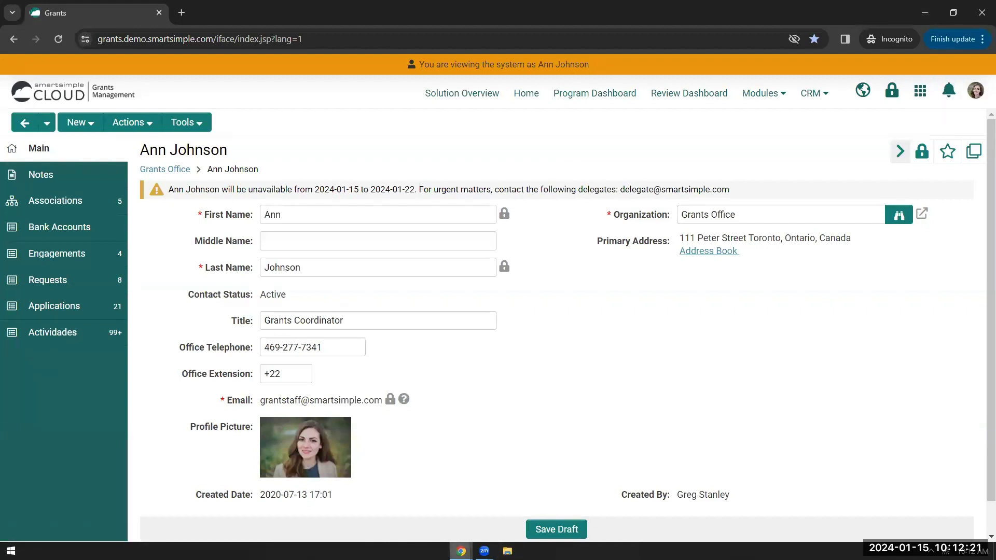
left_click(925, 13)
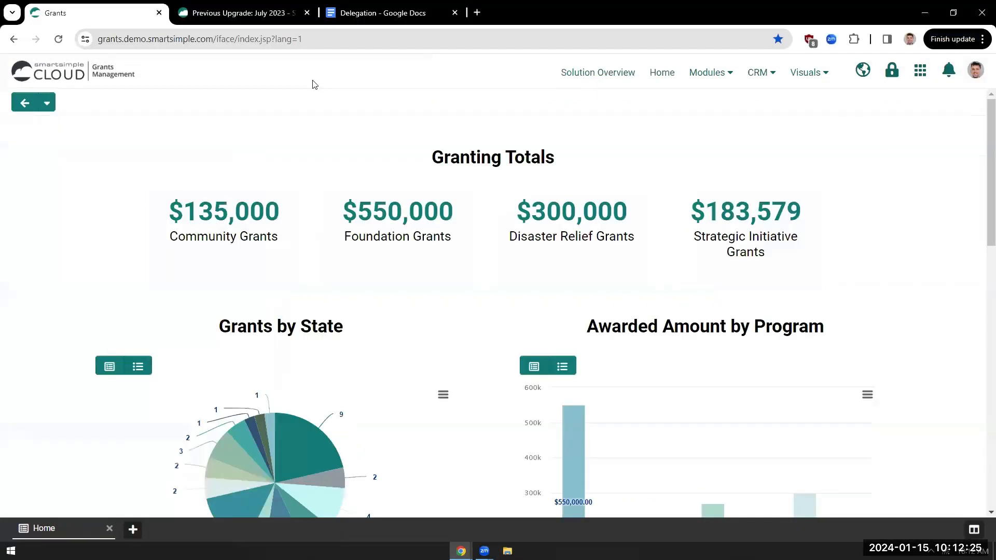
- Open System Feature Permissions from the Security tab of Global Settings
left_click(928, 75)
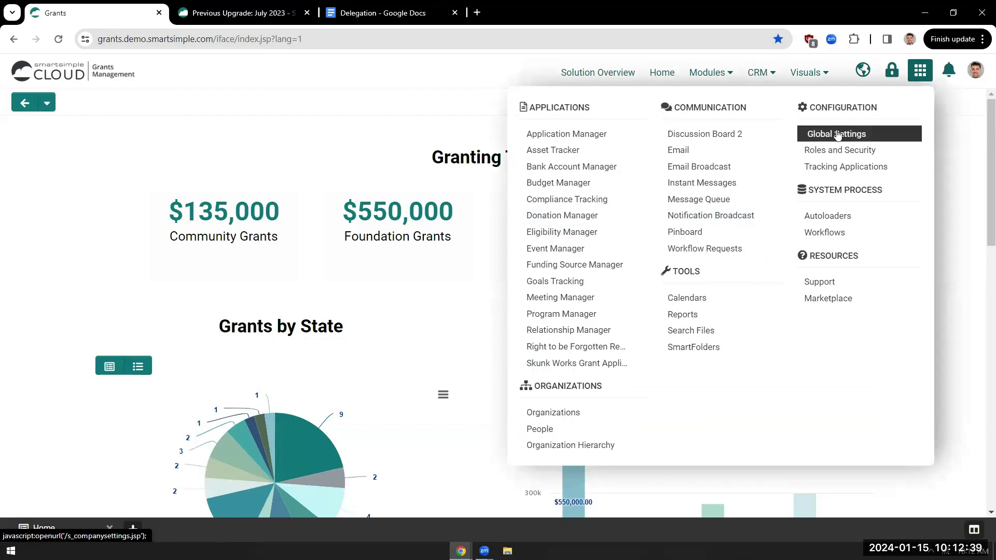
left_click(838, 135)
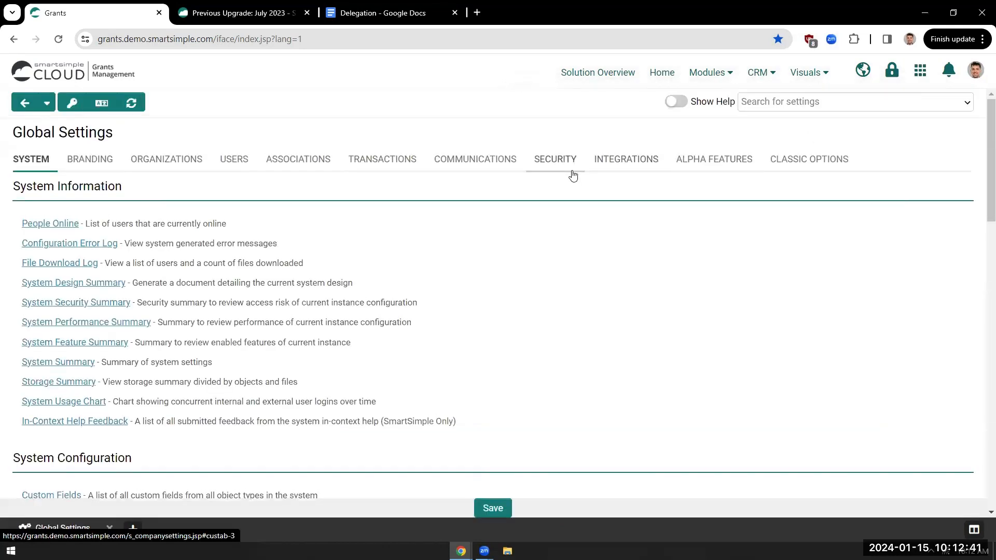
left_click(566, 171)
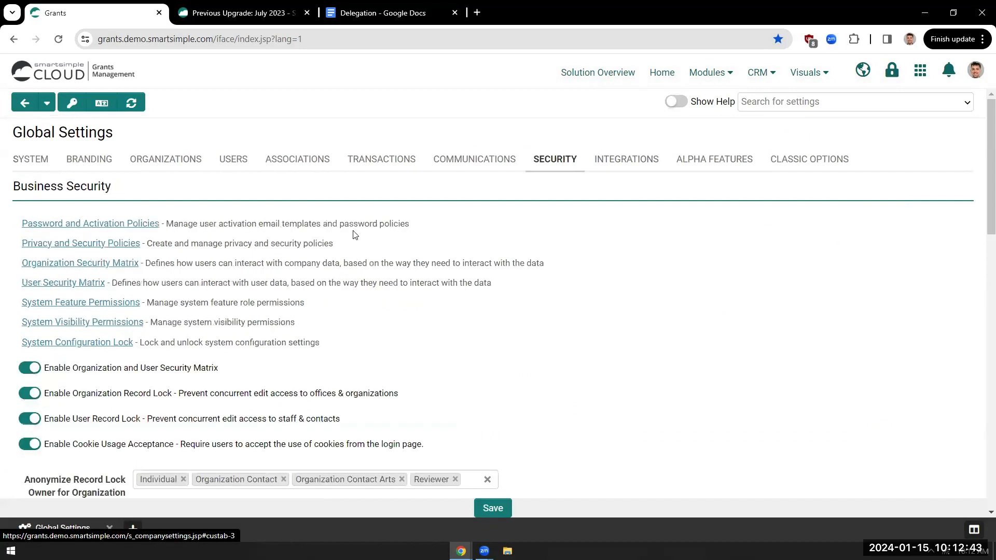
left_click(41, 304)
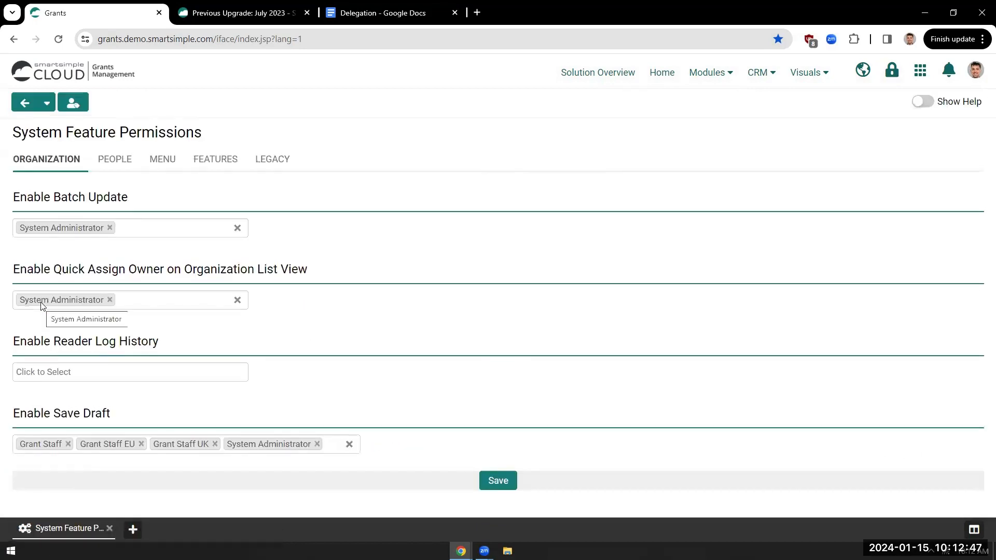
- Inspect the Delegation role fields and their help on the Features tab, then go home
left_click(206, 168)
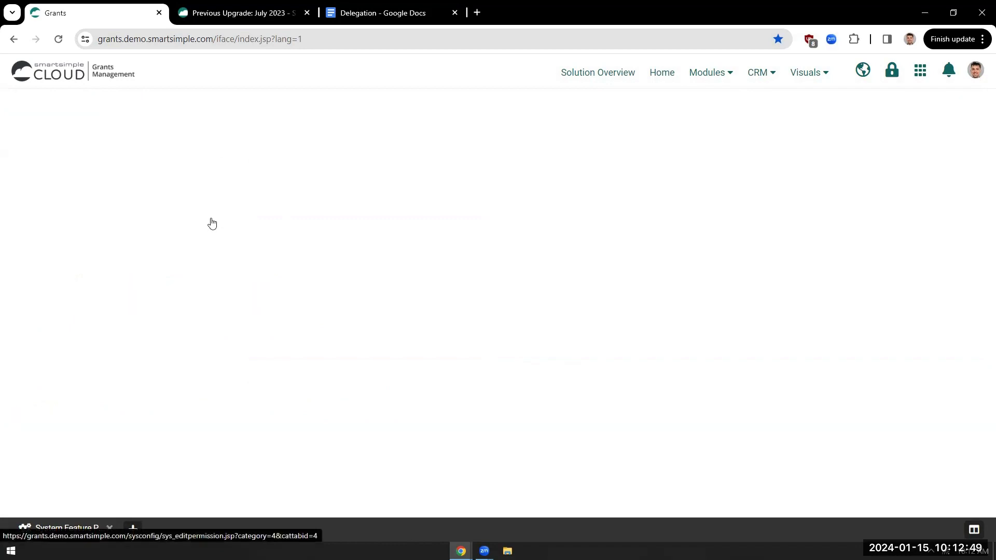
scroll(212, 227, "down", 6)
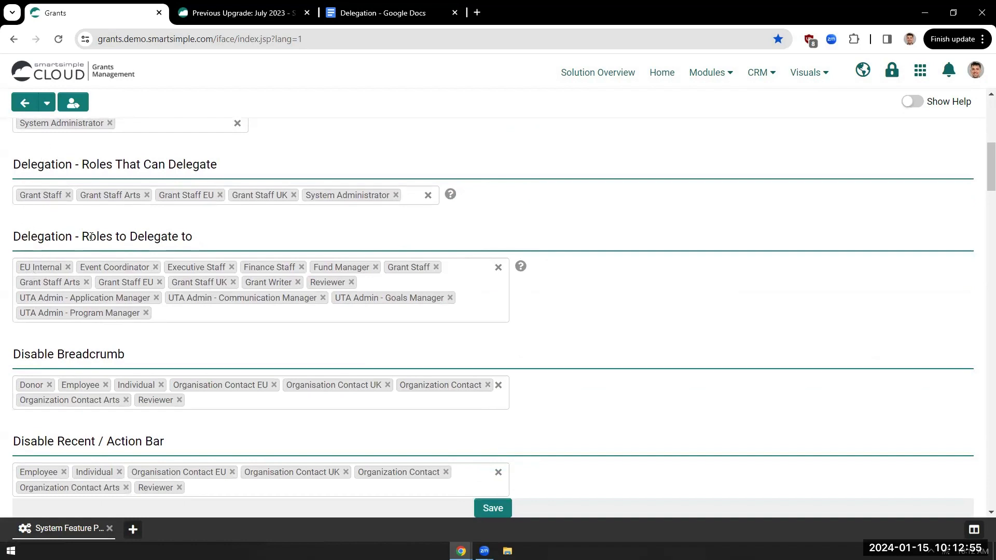
mouse_move(449, 198)
mouse_move(521, 267)
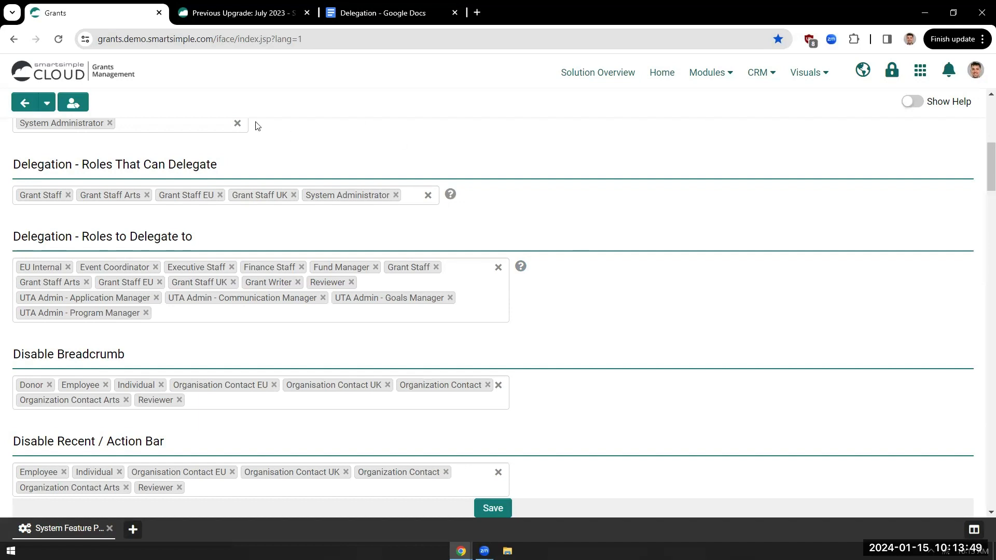
left_click(100, 79)
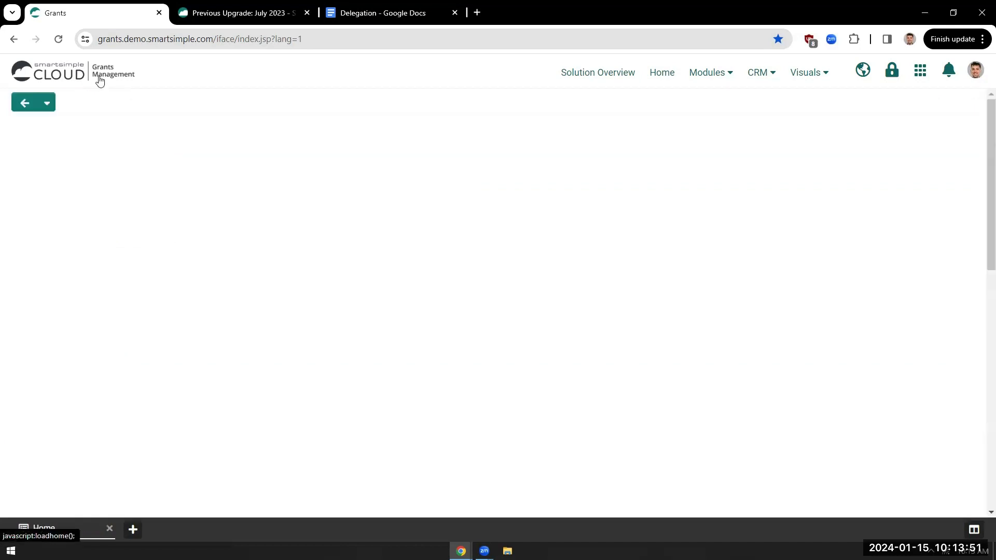